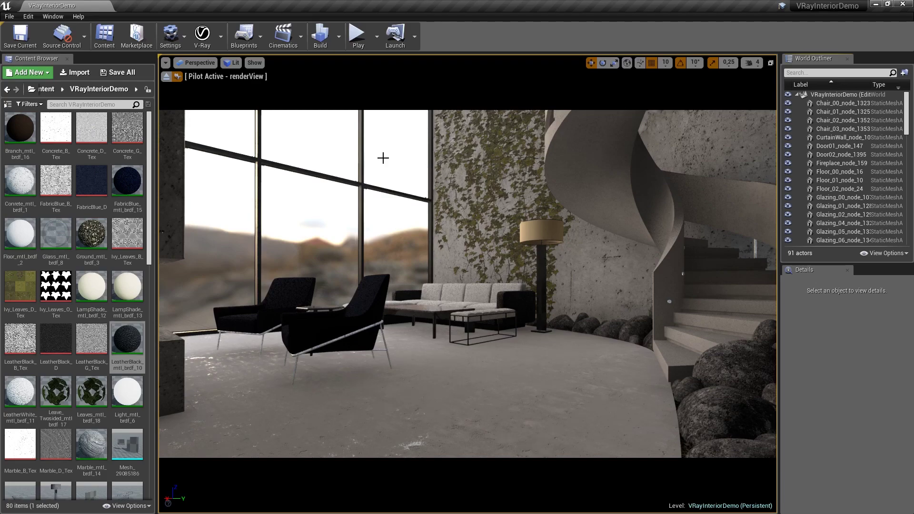
# - Look through the renderView camera and run a test V-Ray render
pyautogui.click(199, 63)
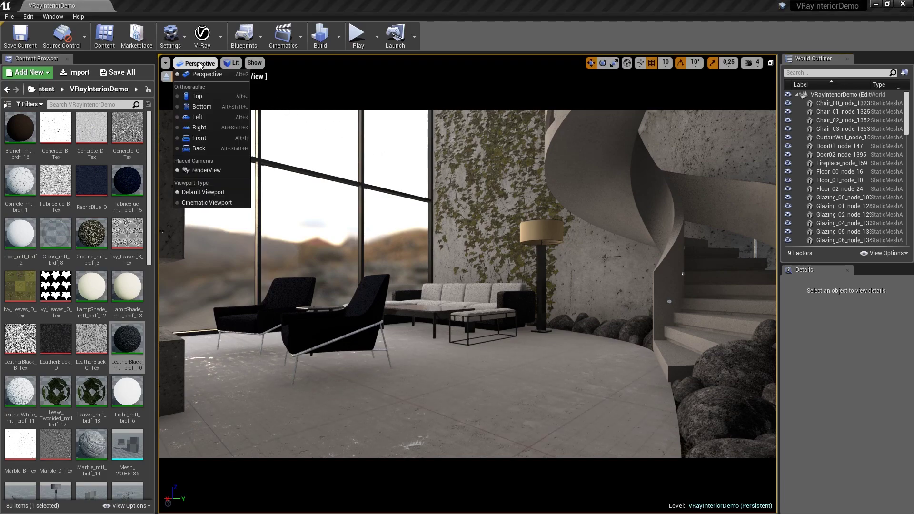
pyautogui.click(216, 173)
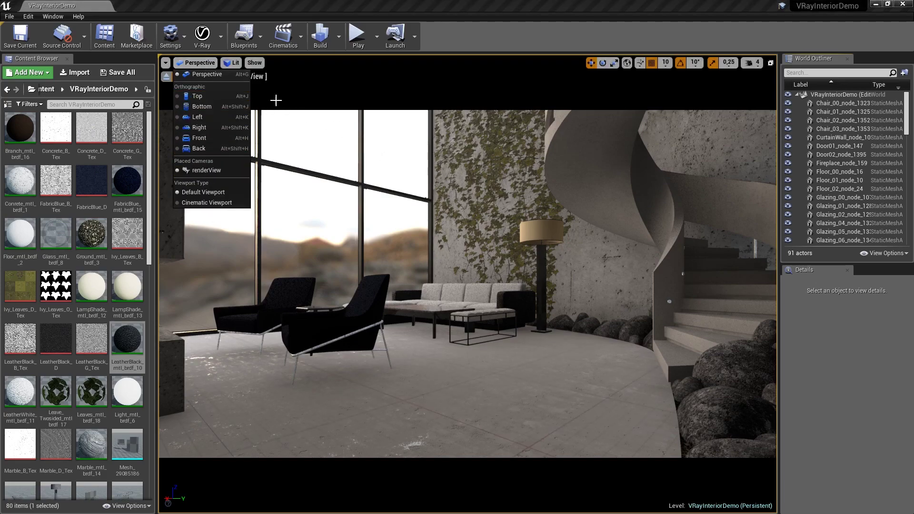
pyautogui.click(194, 42)
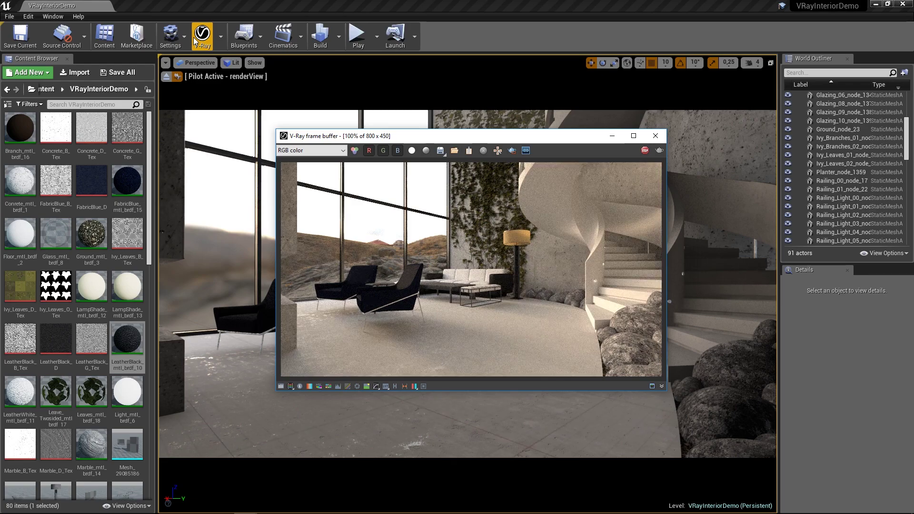
pyautogui.click(649, 135)
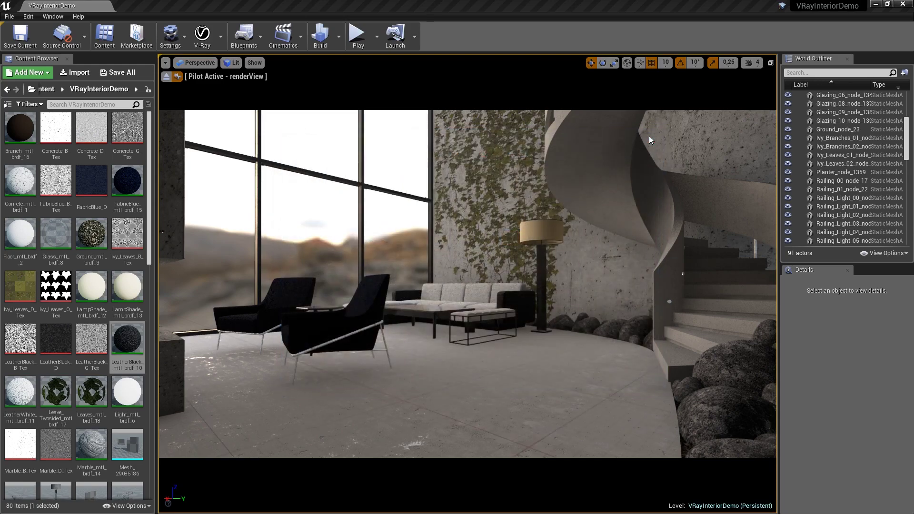
# - Toggle Render material from .vrscene for the armchair's FabricBlue_mtl_brdf_15 material
pyautogui.click(381, 289)
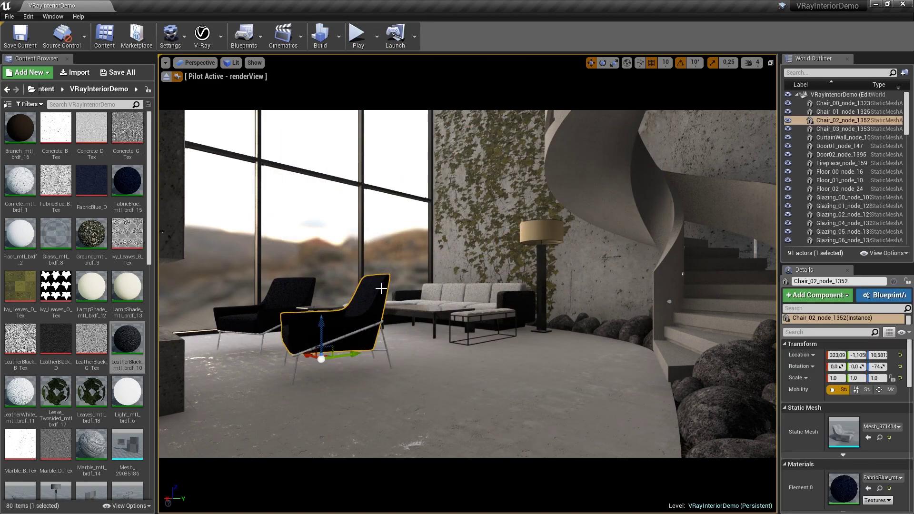
pyautogui.click(881, 489)
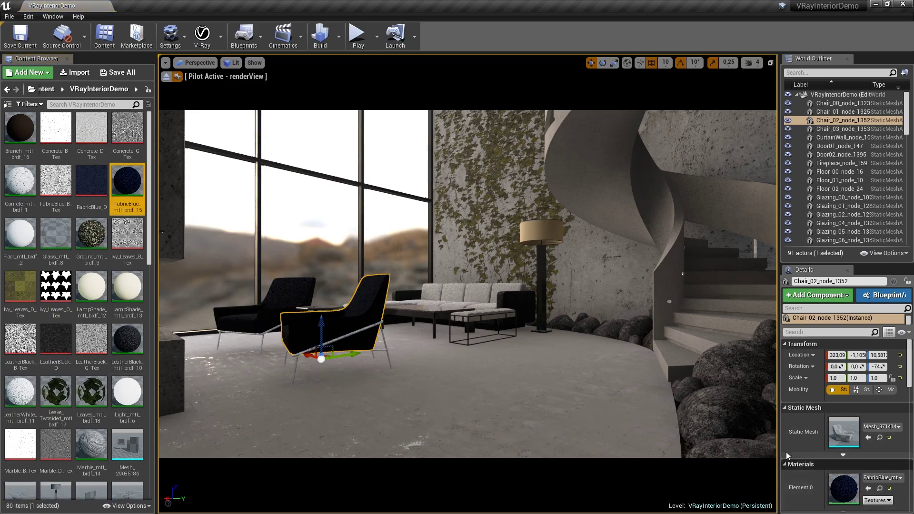
pyautogui.rightClick(119, 182)
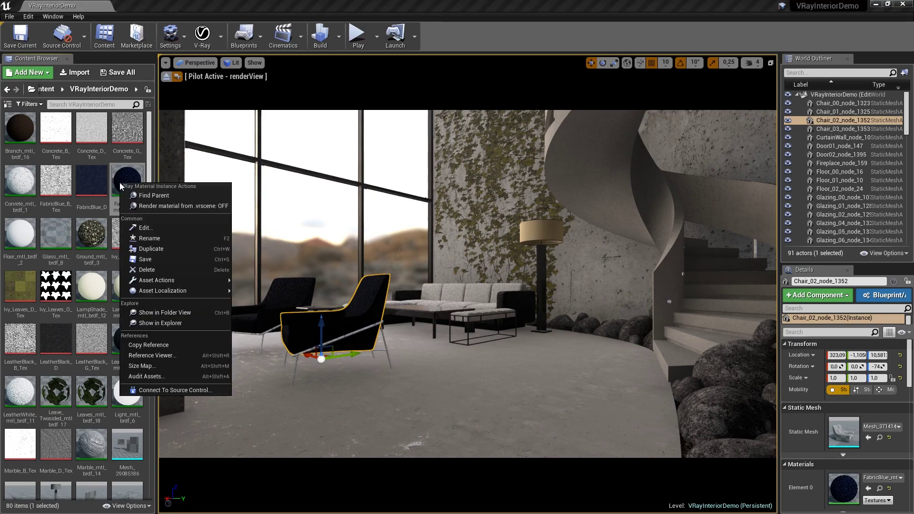
pyautogui.click(133, 205)
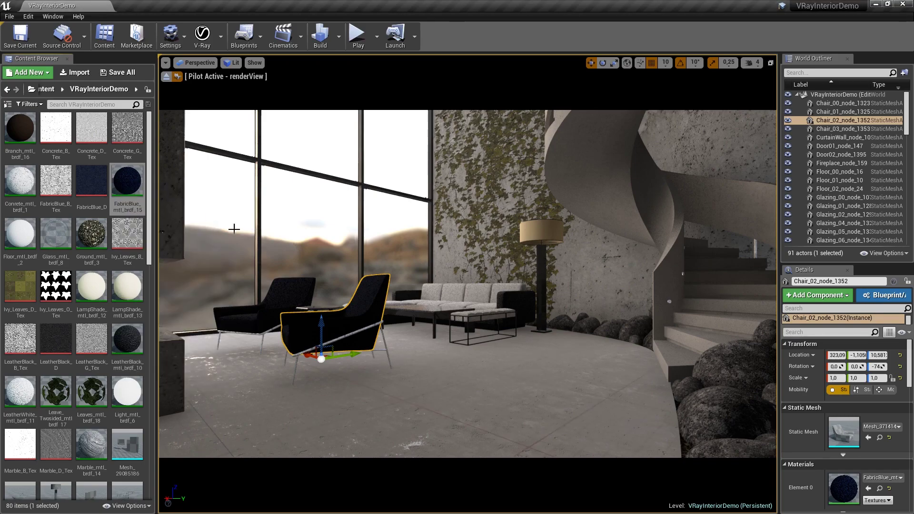
# - Toggle Render material from .vrscene for the sofa's LeatherBlack_mtl_brdf_10 material
pyautogui.click(516, 299)
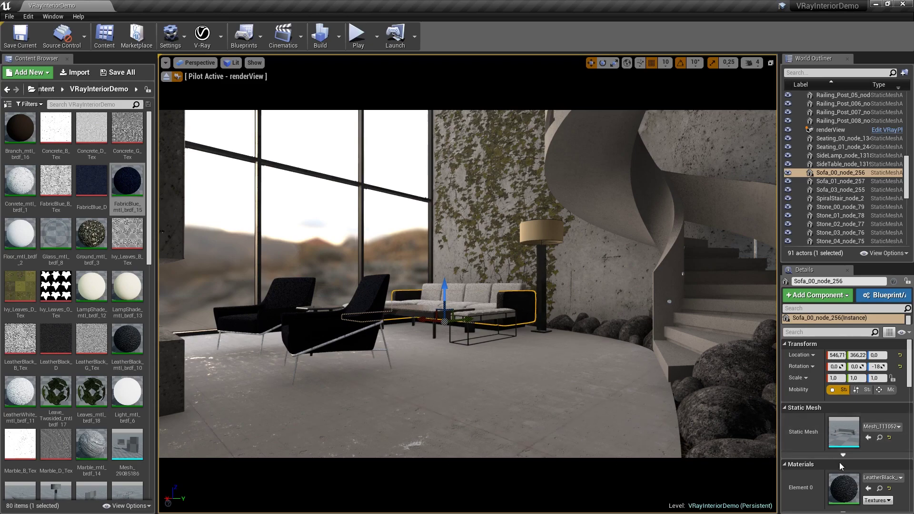
pyautogui.click(880, 488)
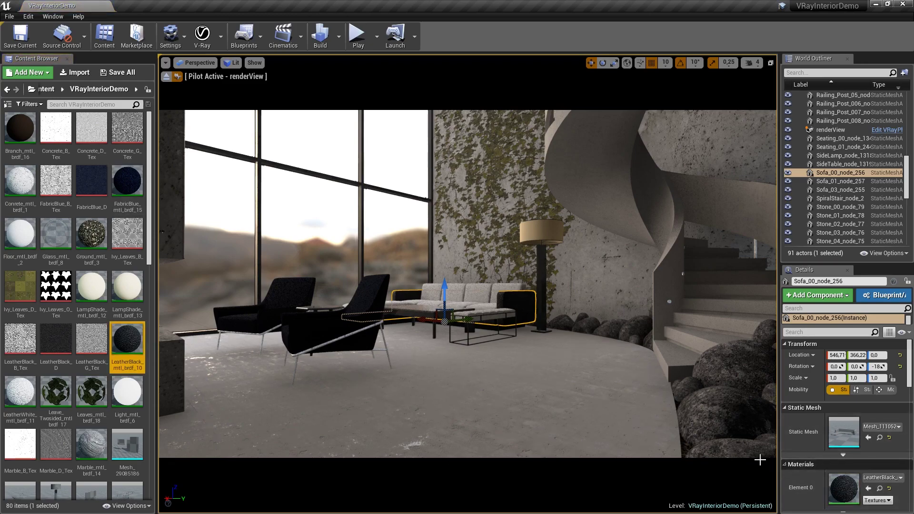
pyautogui.rightClick(128, 339)
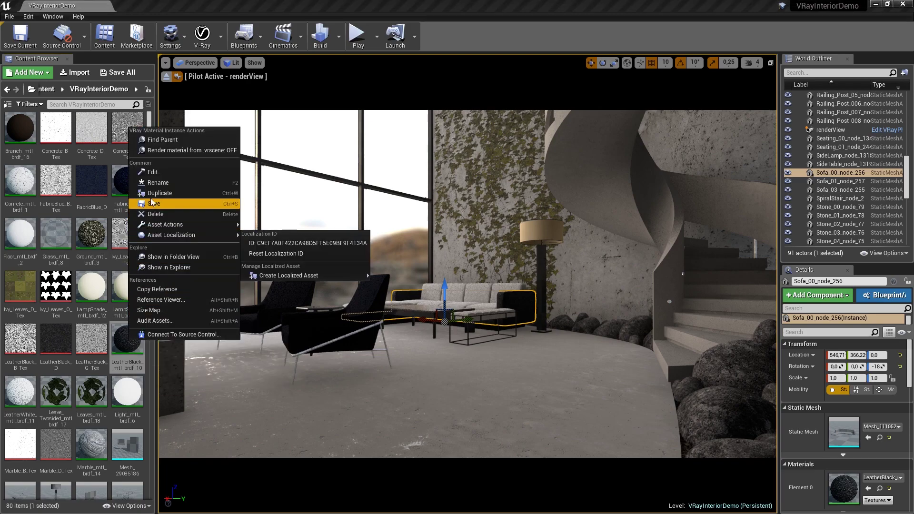
pyautogui.click(163, 154)
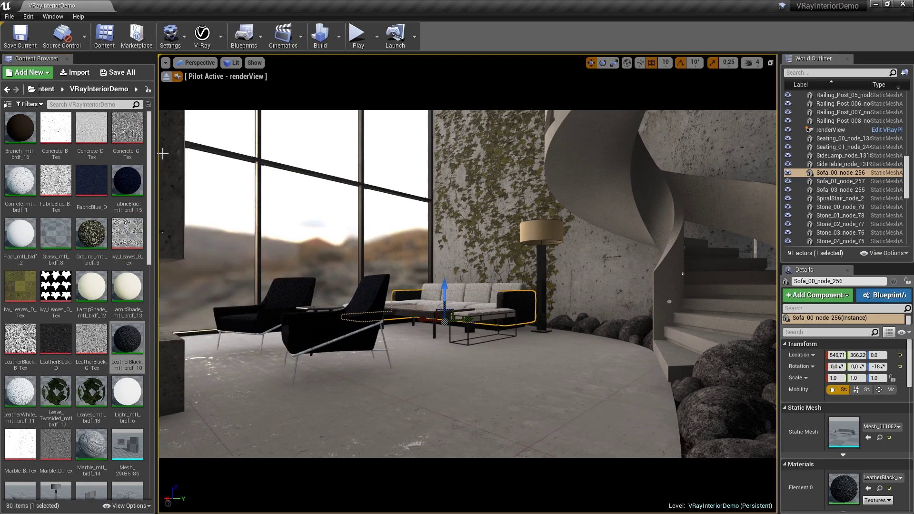
# - Render the interior from the renderView camera into the V-Ray frame buffer
pyautogui.click(200, 46)
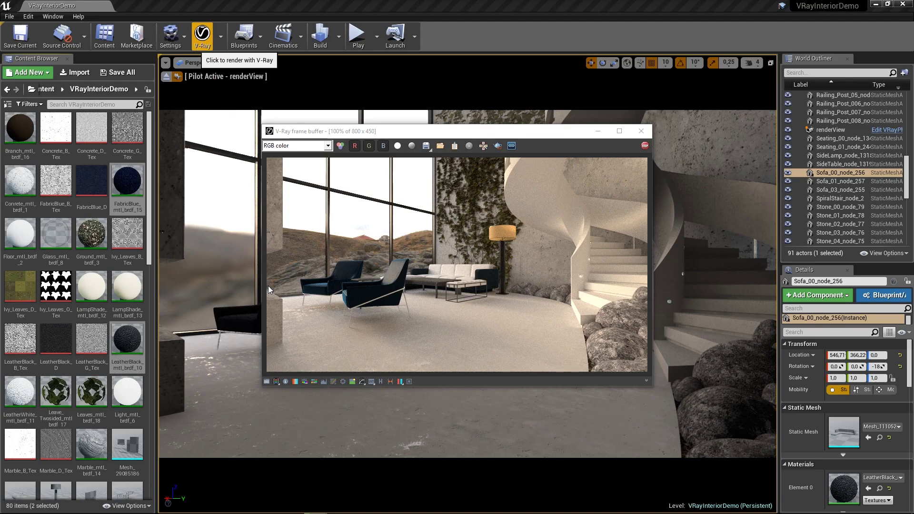
# - Enable white balance in the render's colour corrections with temperature 5100
pyautogui.click(267, 382)
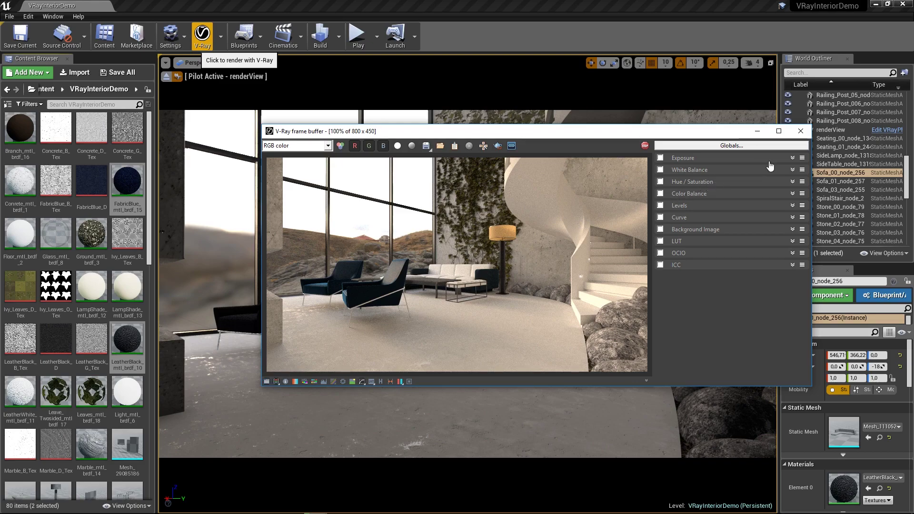
pyautogui.click(793, 159)
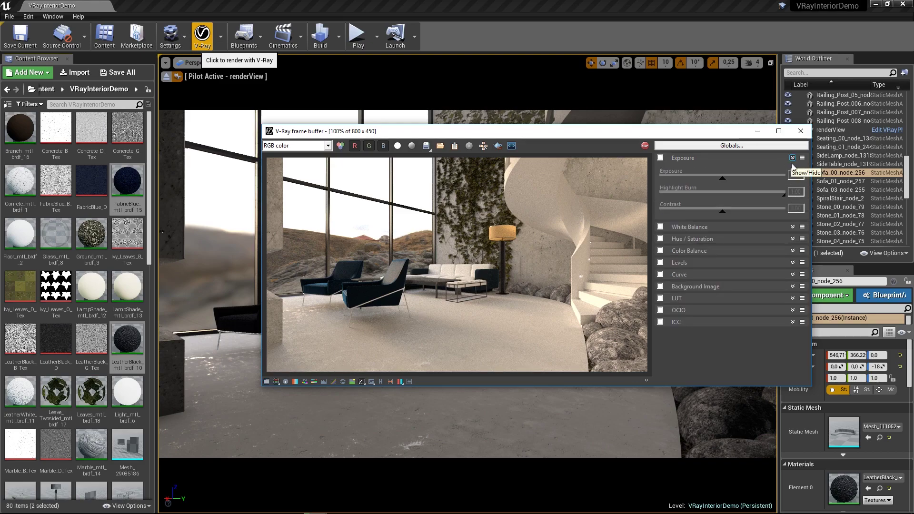
pyautogui.click(792, 227)
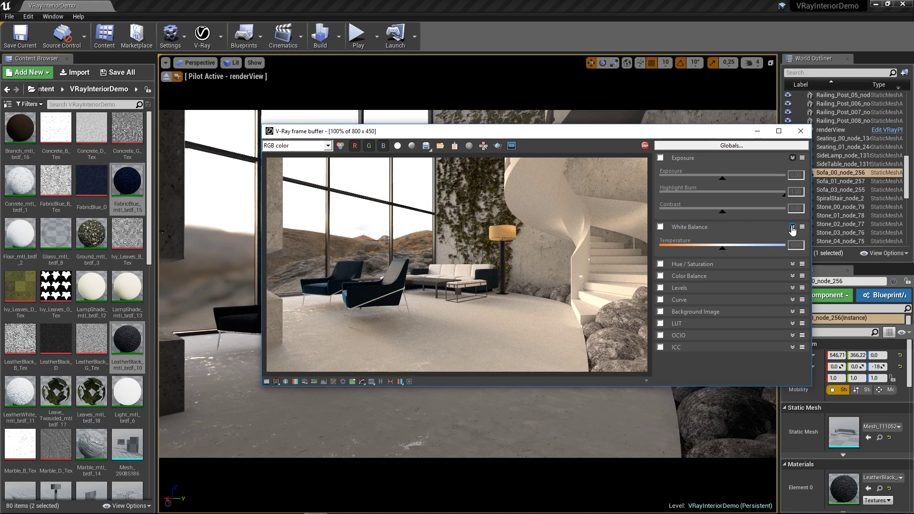
pyautogui.click(661, 227)
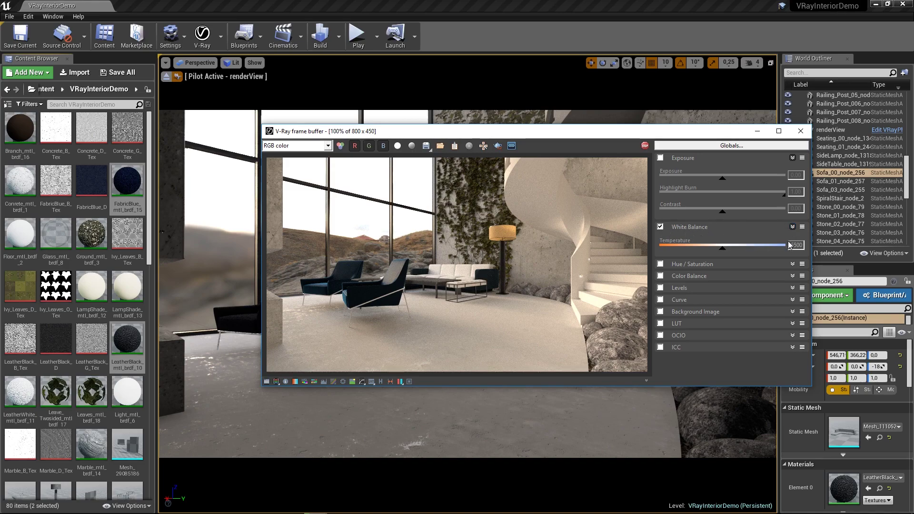
pyautogui.write('51')
pyautogui.press('Return')
# - Enable exposure correction with highlight burn 0.60 and bring up the save-image dialog
pyautogui.click(660, 159)
pyautogui.doubleClick(797, 191)
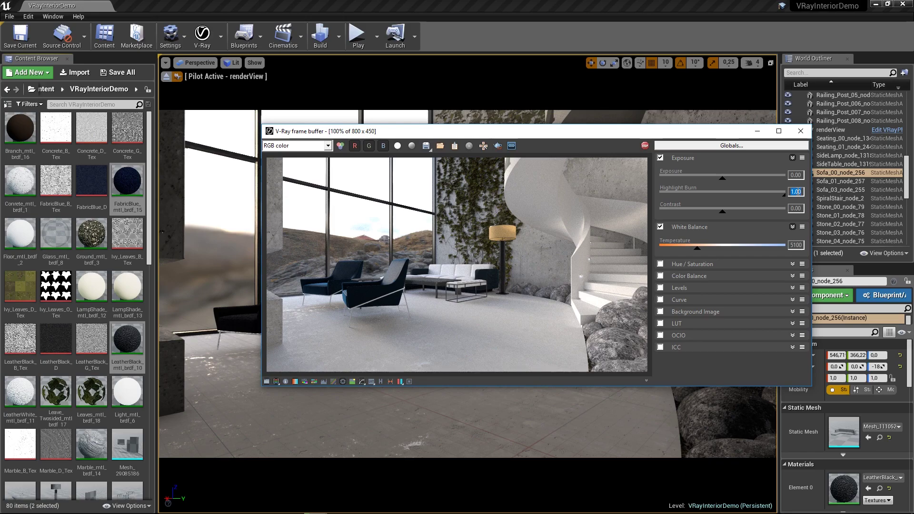
pyautogui.write('0.6')
pyautogui.press('Return')
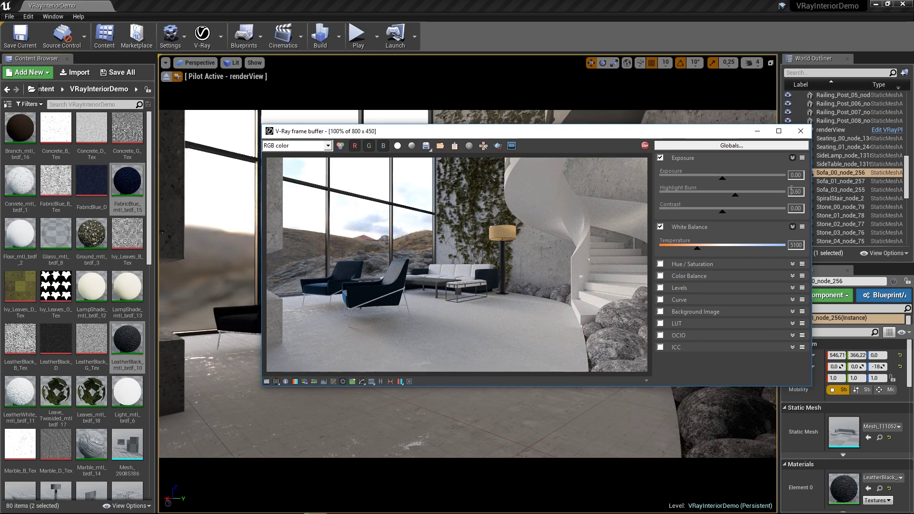
pyautogui.click(426, 146)
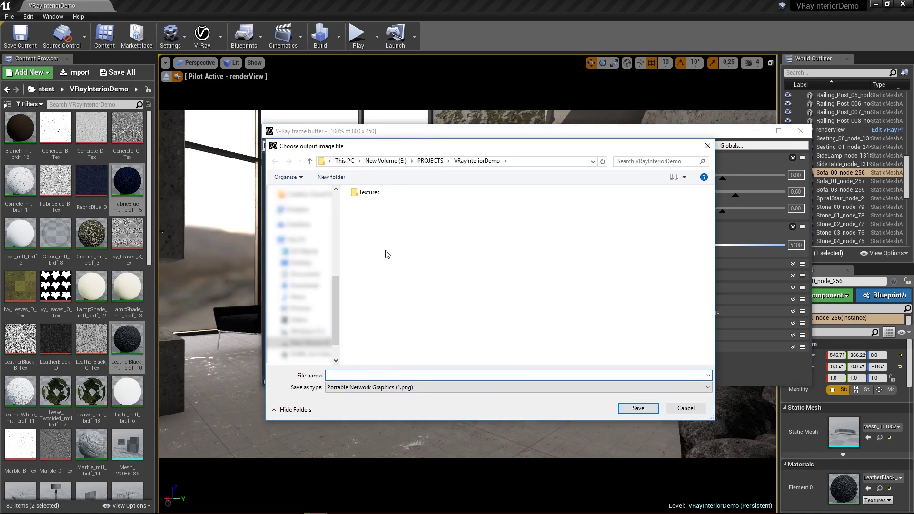
# - Save the corrected render as JPEG 'DemoCam01' and close the V-Ray frame buffer
pyautogui.click(335, 388)
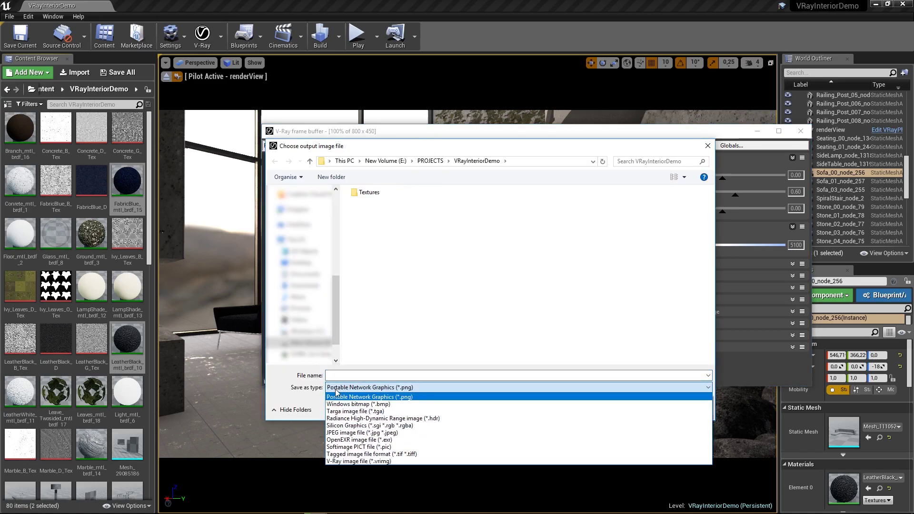
pyautogui.click(342, 433)
pyautogui.click(380, 376)
pyautogui.write('DemoCam01')
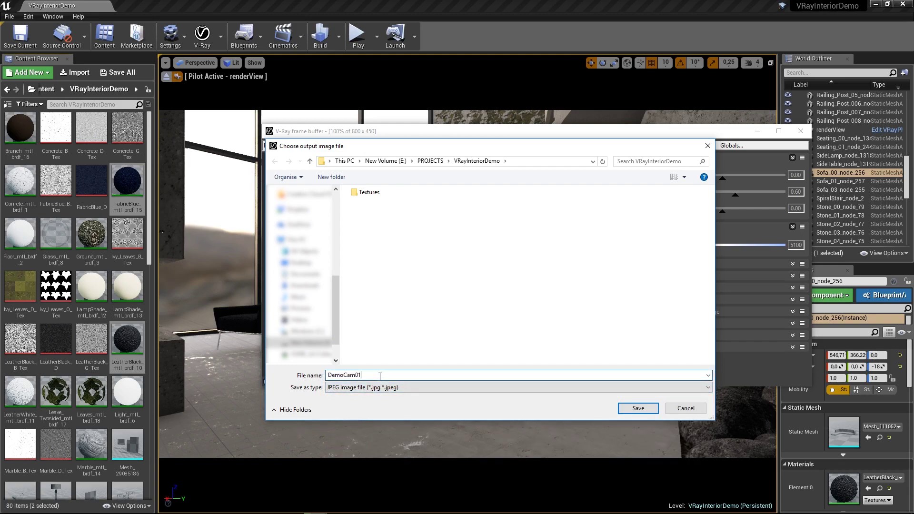
pyautogui.click(639, 408)
pyautogui.click(370, 198)
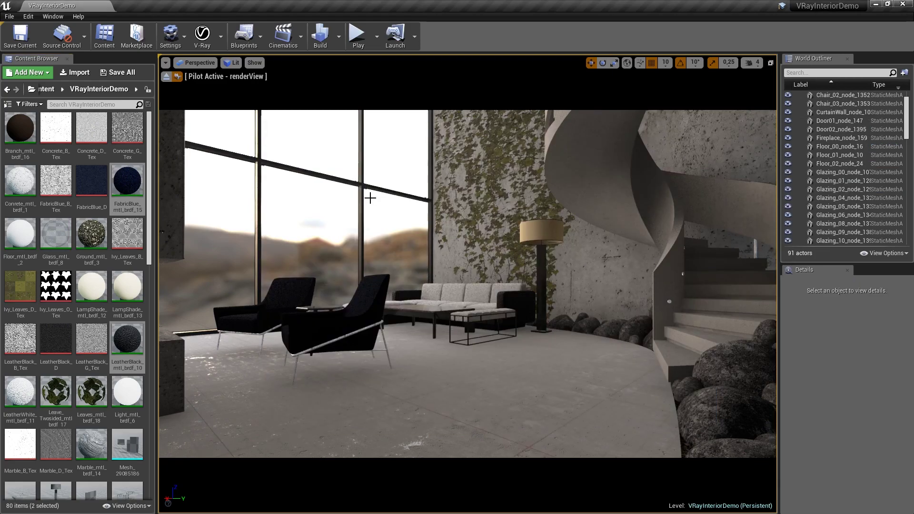
# - Create a V-Ray material instance named FabricRed in the Content Browser
pyautogui.click(31, 73)
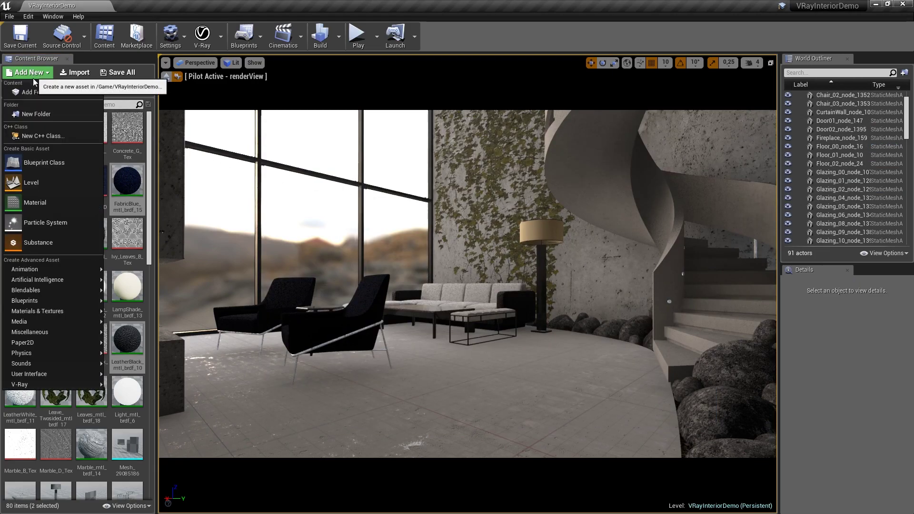
pyautogui.moveTo(54, 384)
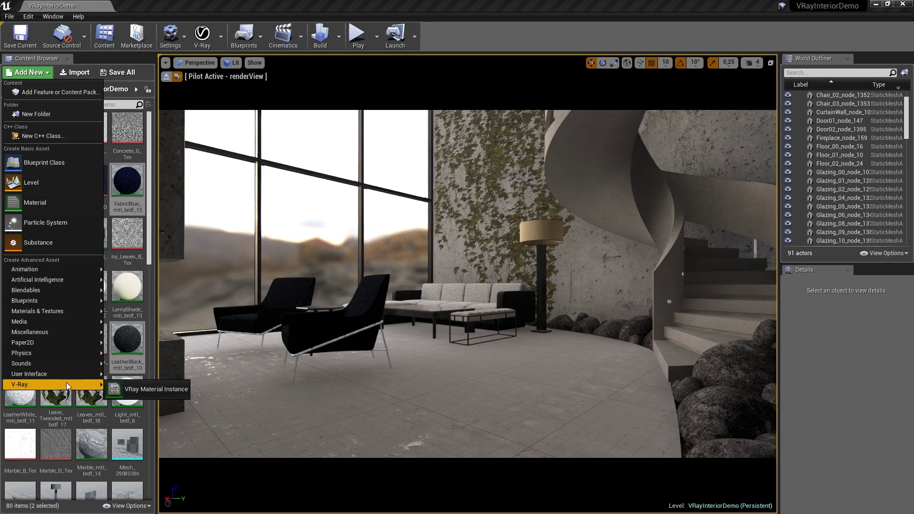
pyautogui.click(143, 389)
pyautogui.write('FabricRed')
pyautogui.press('Return')
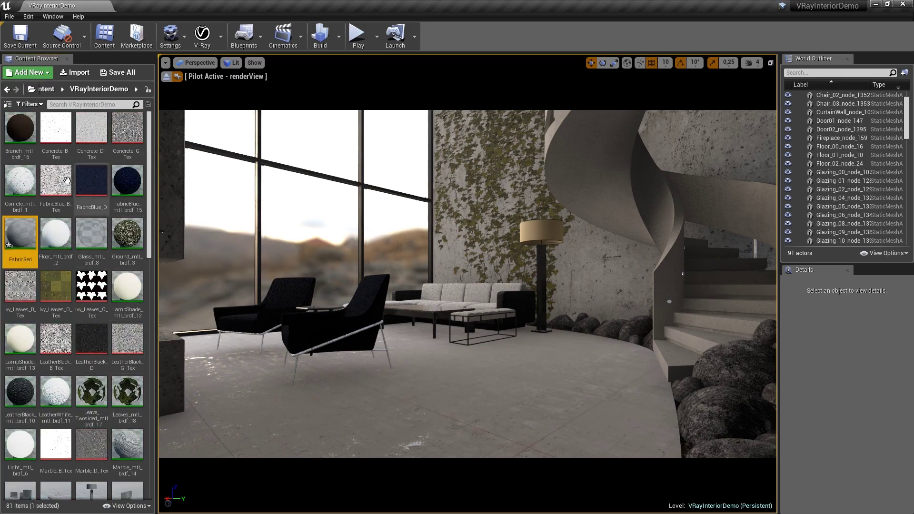
# - Add a second V-Ray material instance to the project content
pyautogui.click(39, 73)
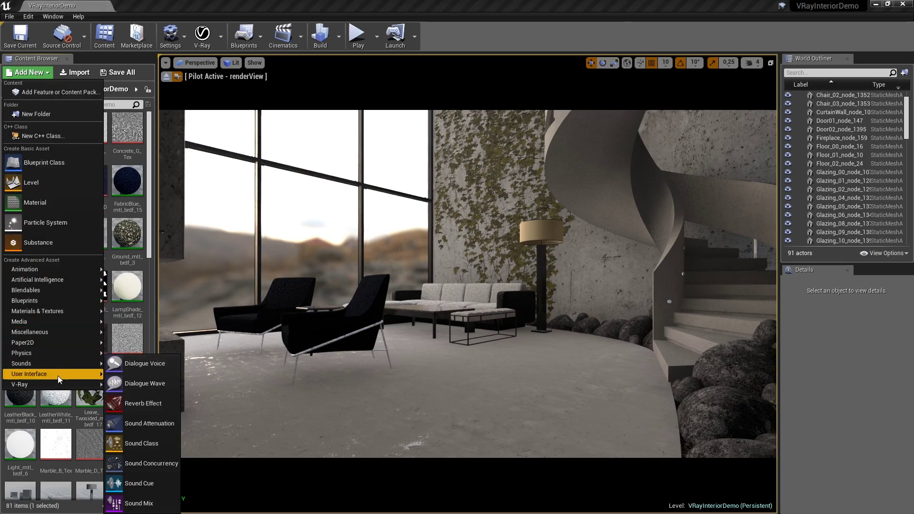
pyautogui.moveTo(62, 383)
pyautogui.click(148, 389)
# - Name the second instance LeatherRed and apply FabricRed to both armchairs
pyautogui.write('LeatherRed')
pyautogui.press('Return')
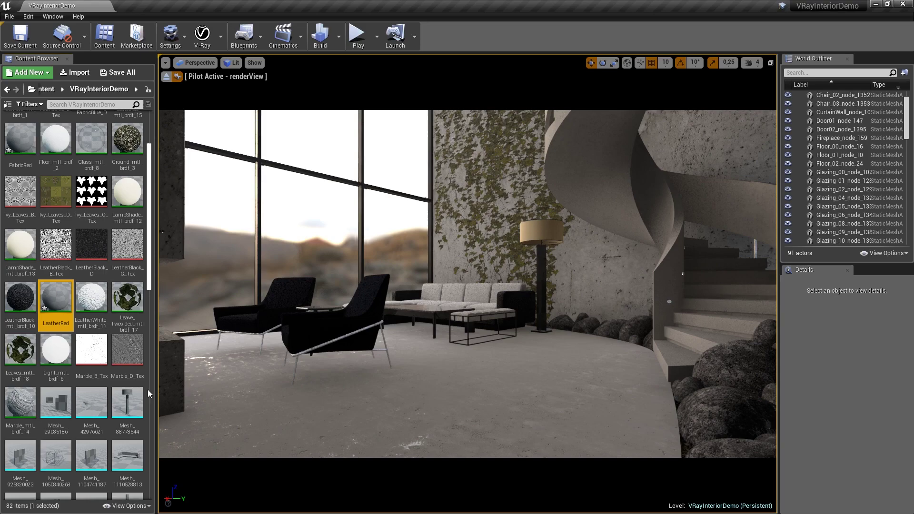
pyautogui.click(267, 319)
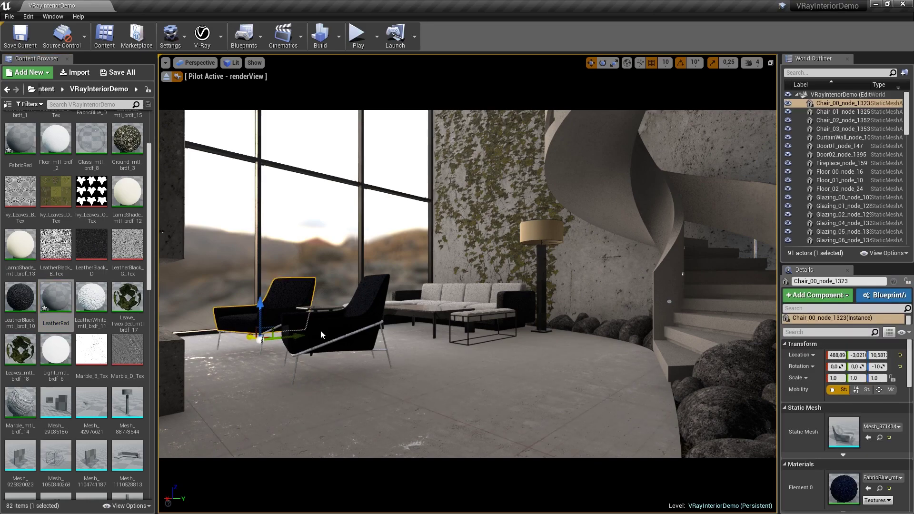
pyautogui.keyDown('ctrl'); pyautogui.click(303, 327); pyautogui.keyUp('ctrl')
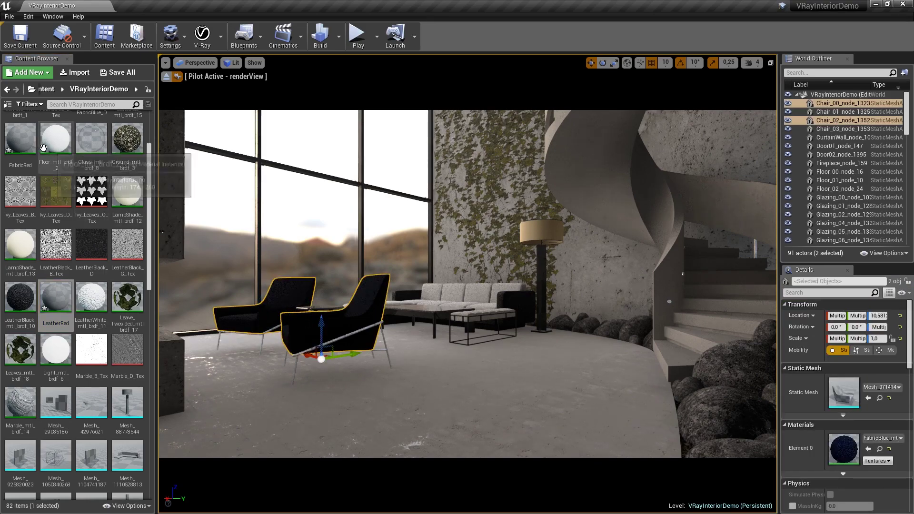
pyautogui.moveTo(20, 139)
pyautogui.mouseDown()
pyautogui.moveTo(610, 349)
pyautogui.moveTo(846, 447)
pyautogui.mouseUp()
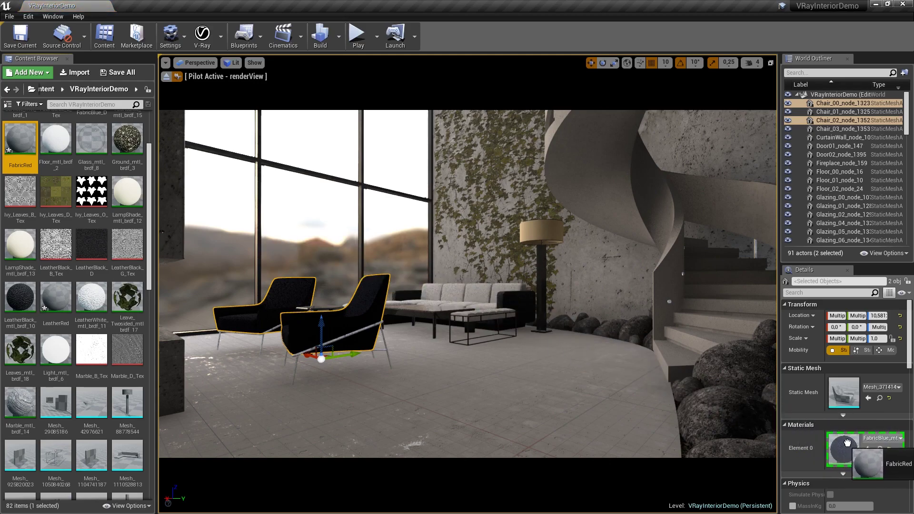
# - Apply the LeatherRed material to both sofa pieces
pyautogui.click(526, 310)
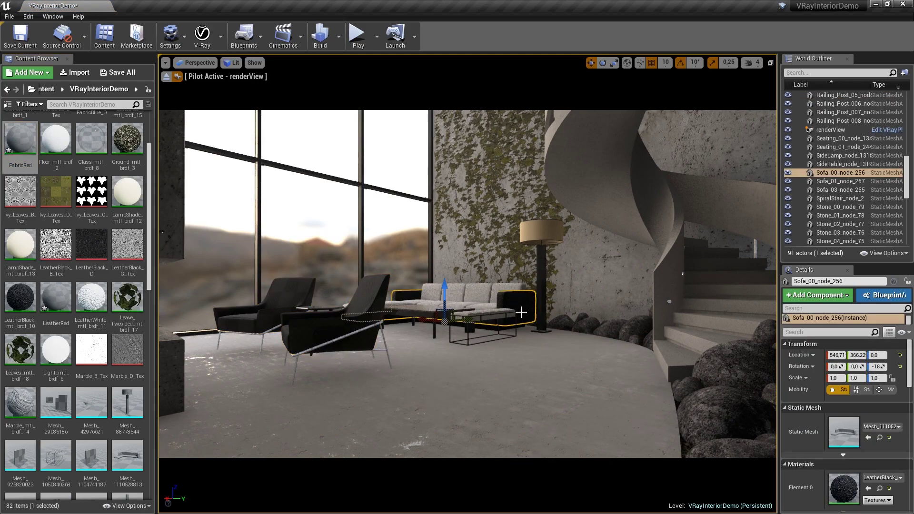
pyautogui.keyDown('ctrl'); pyautogui.click(494, 327); pyautogui.keyUp('ctrl')
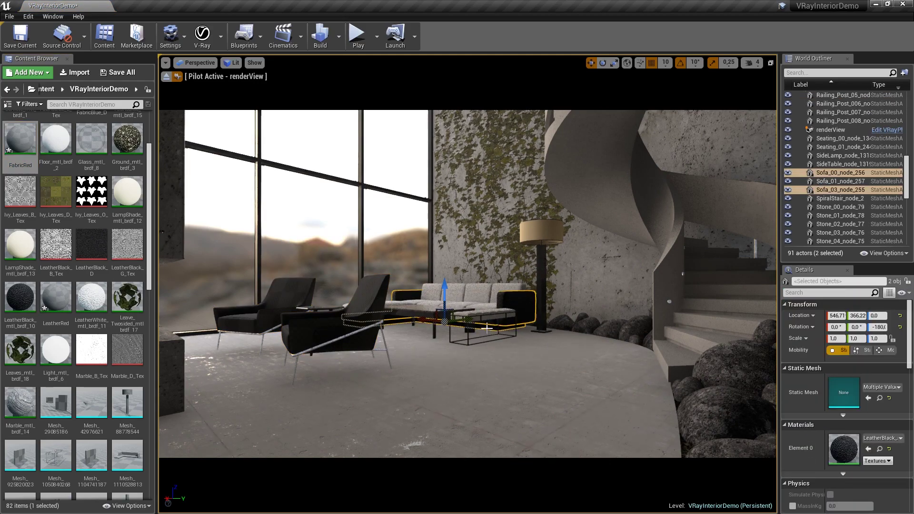
pyautogui.click(56, 298)
pyautogui.moveTo(56, 299); pyautogui.dragTo(838, 448)
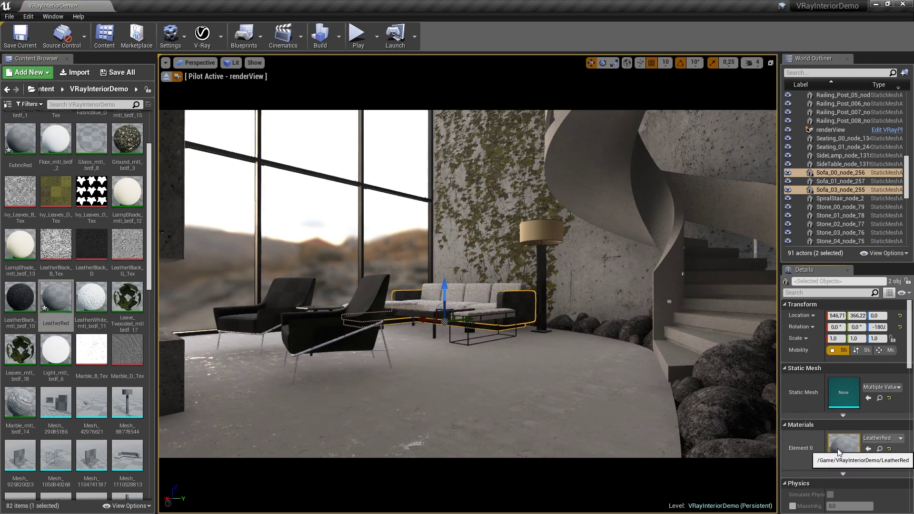
# - Go to the V-Ray plugin Content folder in File Explorer and open vraysettings.json
pyautogui.press('super+e')
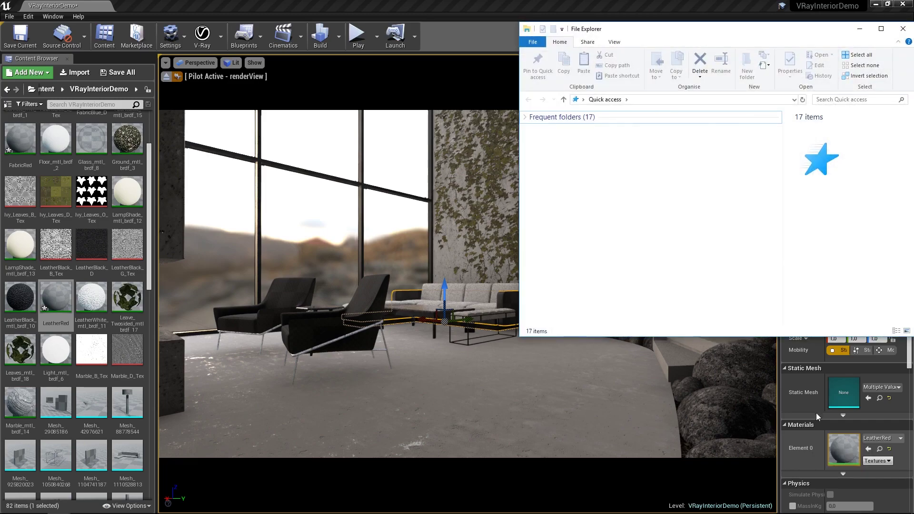
pyautogui.click(676, 100)
pyautogui.write('E:\\PROGRAMS\\Epic Games\\UE_4.19\\Engine\\Plugins\\VRayForUnreal\\Content')
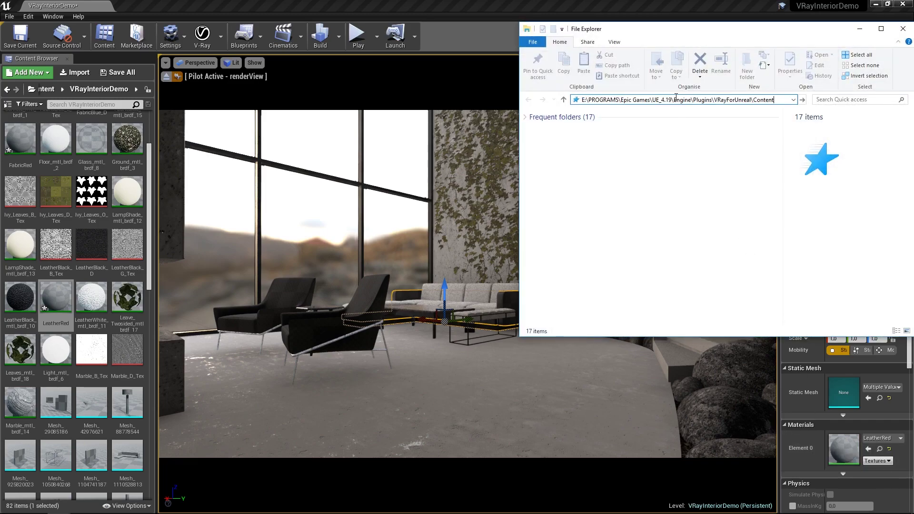
pyautogui.press('Return')
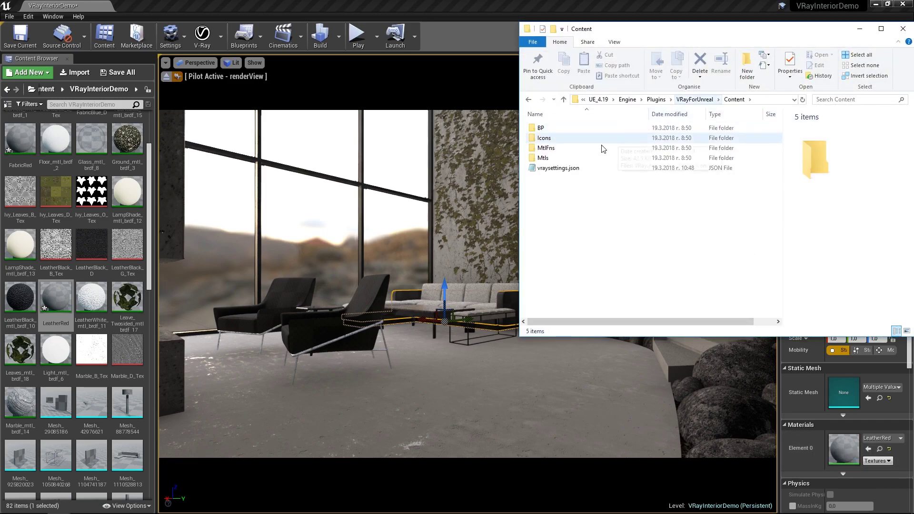
pyautogui.doubleClick(551, 169)
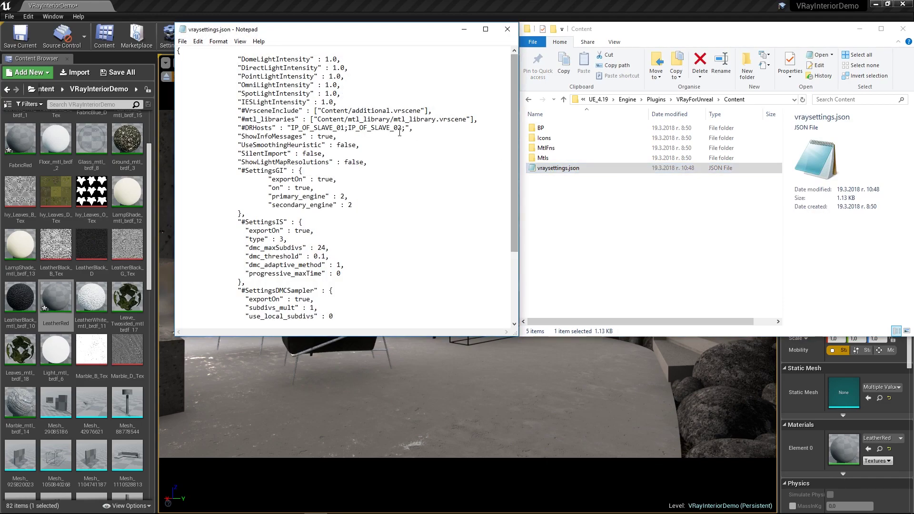
# - Uncomment mtl_libraries, set it to E:/PROJECTS/VRayInteriorDemo/MatLib.vrscene, then save and close Notepad
pyautogui.click(244, 120)
pyautogui.press('BackSpace')
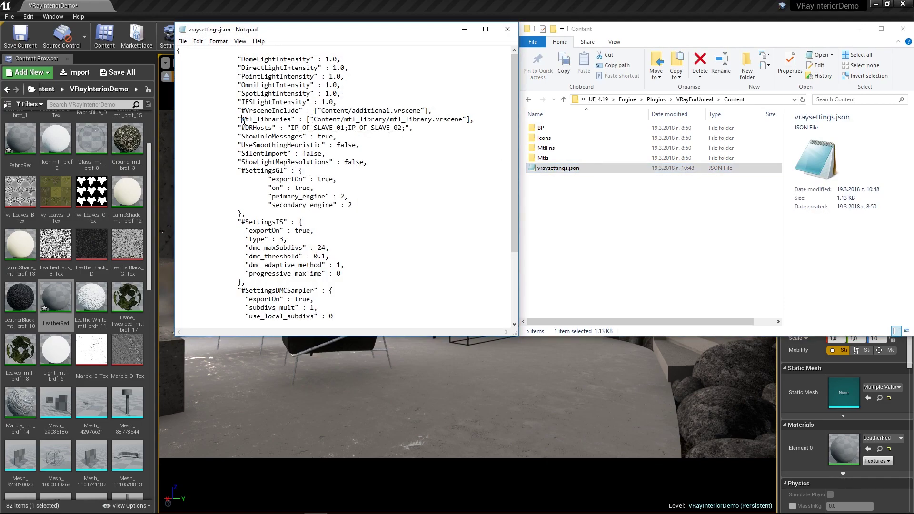
pyautogui.moveTo(463, 120); pyautogui.dragTo(311, 119)
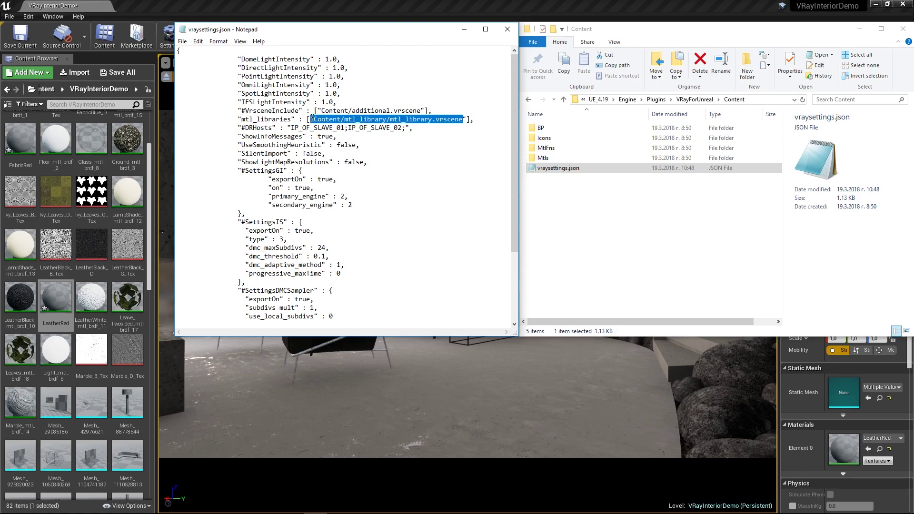
pyautogui.write('E:/PROJECTS/VRayInteriorDemo/MatLib.vrscene')
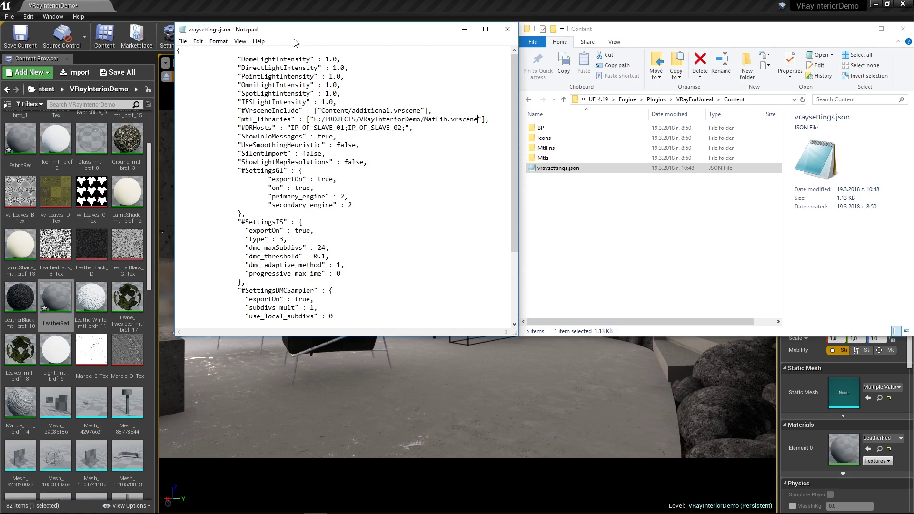
pyautogui.click(182, 42)
pyautogui.click(193, 73)
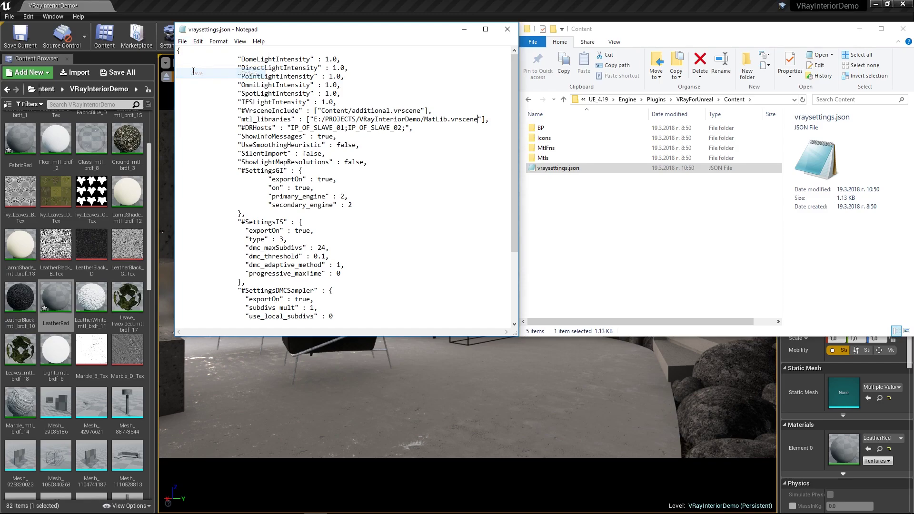
pyautogui.click(507, 29)
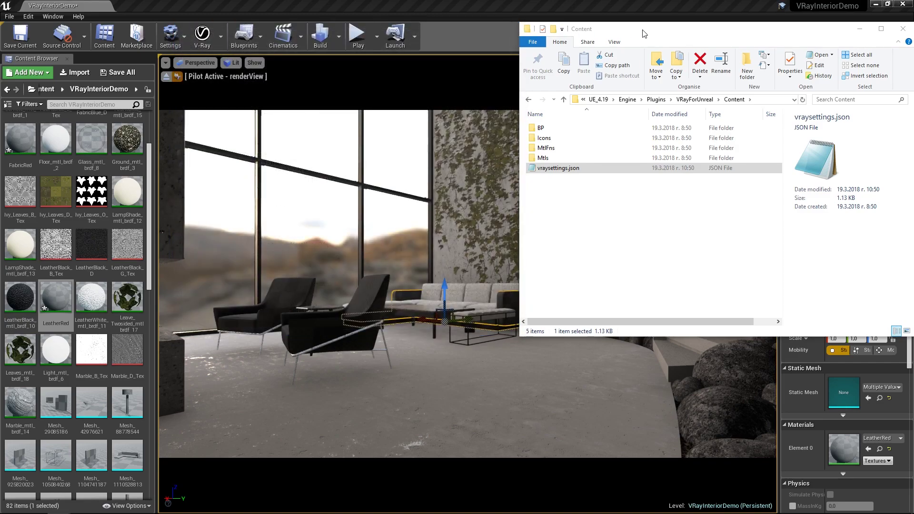
# - Close the plugin folder window, V-Ray render the red-furniture living room, and show colour corrections
pyautogui.click(900, 33)
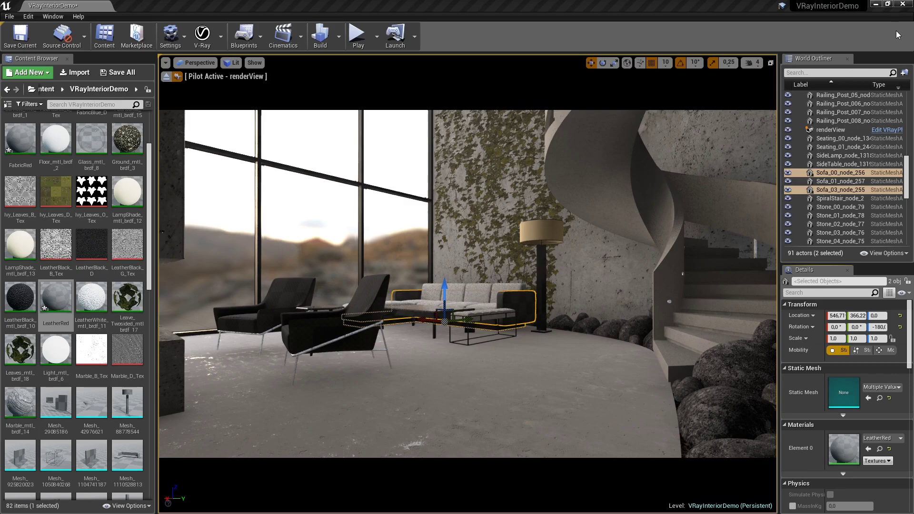
pyautogui.click(203, 39)
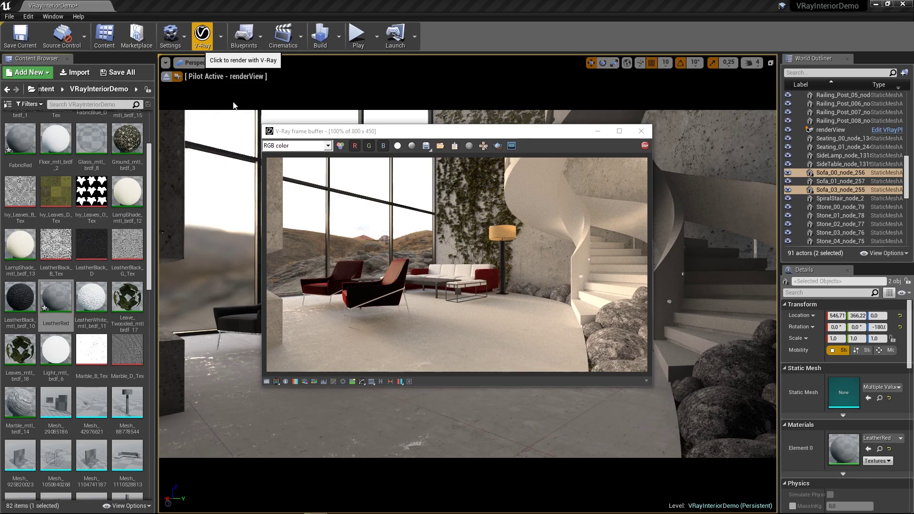
pyautogui.click(267, 382)
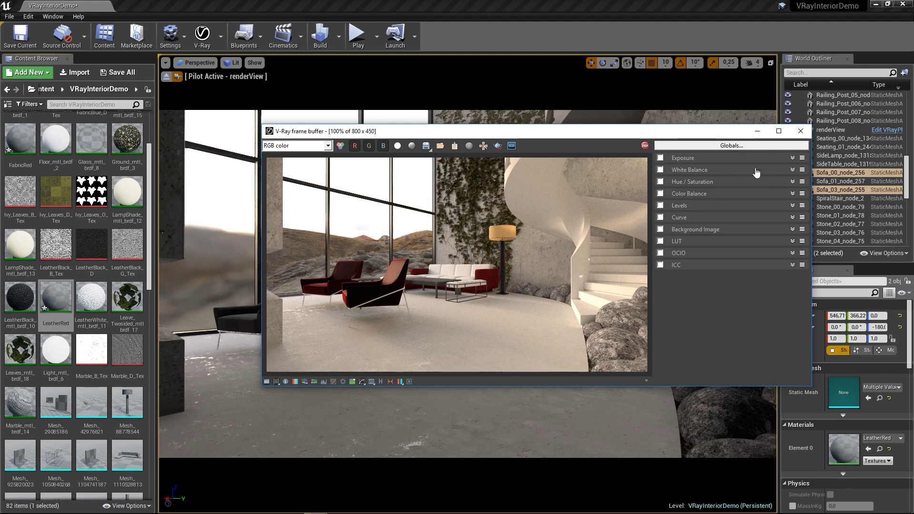
# - Enable white balance on the red-furniture render with temperature 5100
pyautogui.click(792, 158)
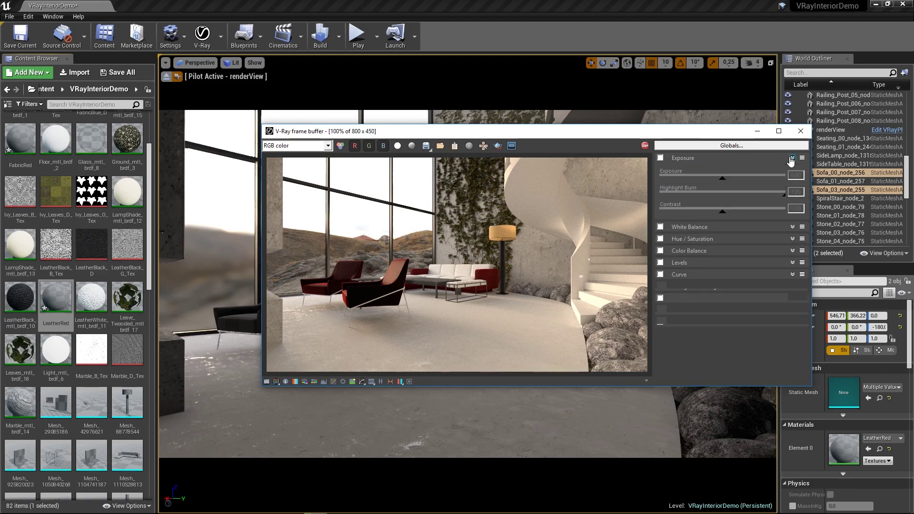
pyautogui.click(793, 227)
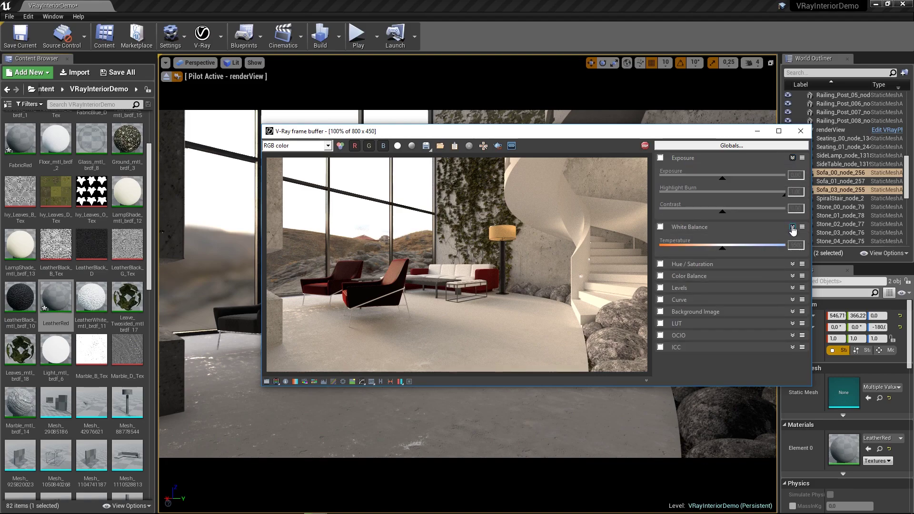
pyautogui.click(660, 227)
pyautogui.doubleClick(797, 245)
pyautogui.write('5')
# - Enable exposure correction with highlight burn 0.60 and bring up the save-image dialog
pyautogui.click(660, 158)
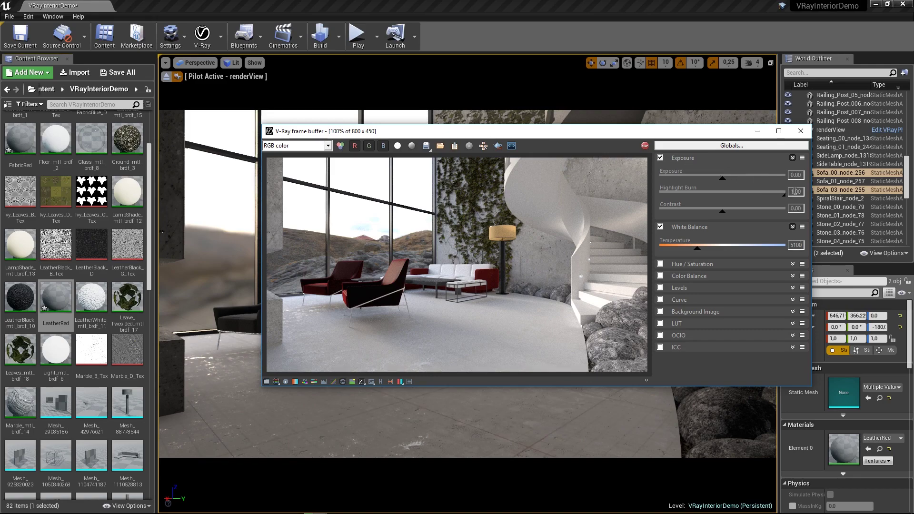
pyautogui.write('0.6')
pyautogui.press('Return')
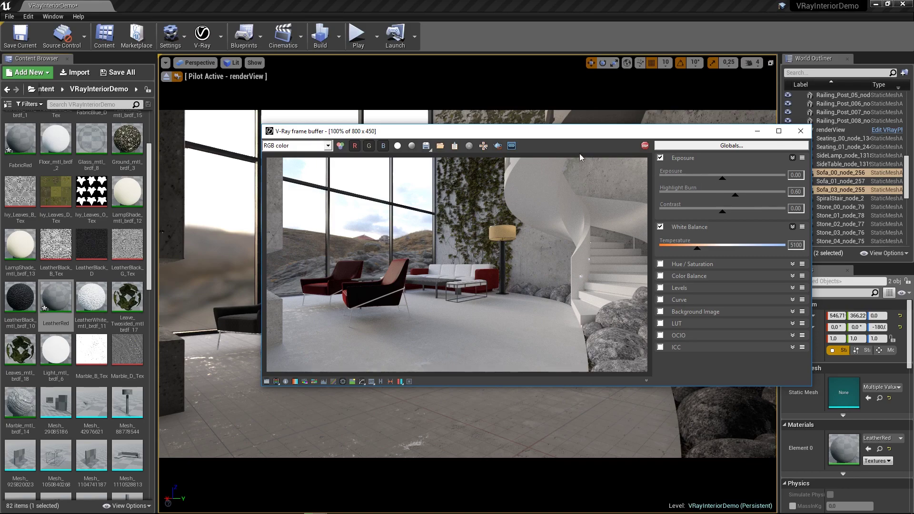
pyautogui.click(426, 146)
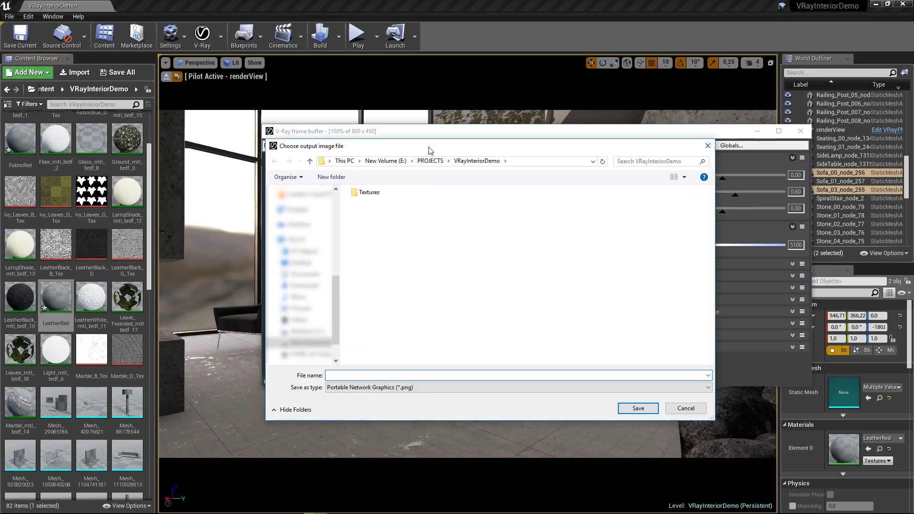
# - Choose JPEG as the file type and enter DemoCam01 as the file name
pyautogui.click(337, 389)
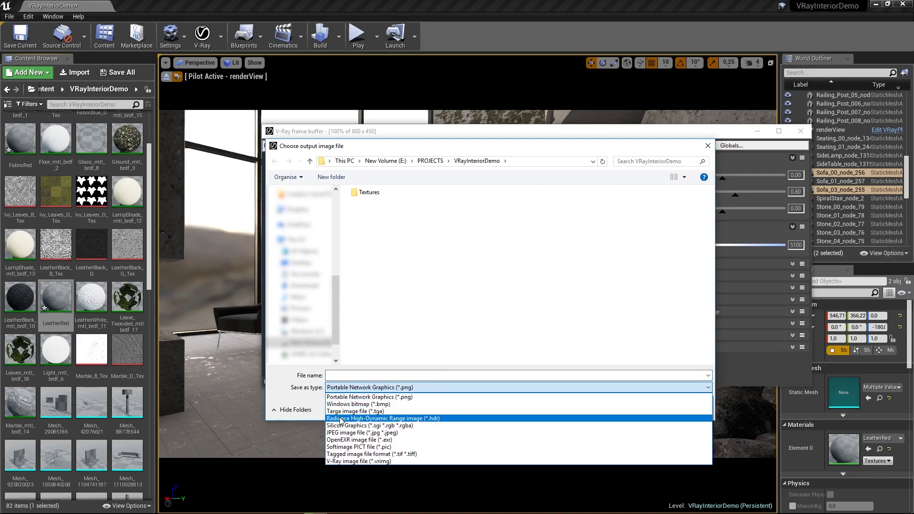
pyautogui.click(341, 434)
pyautogui.click(380, 376)
pyautogui.write('DemoCam01')
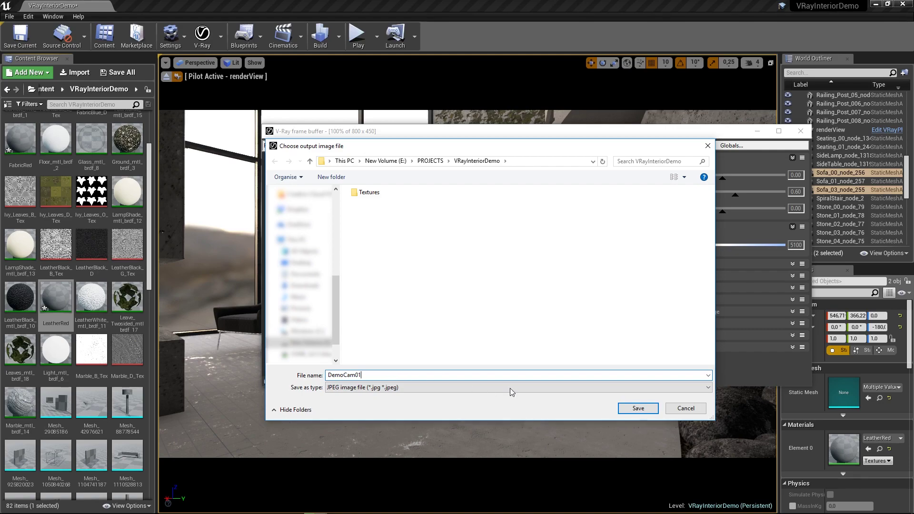